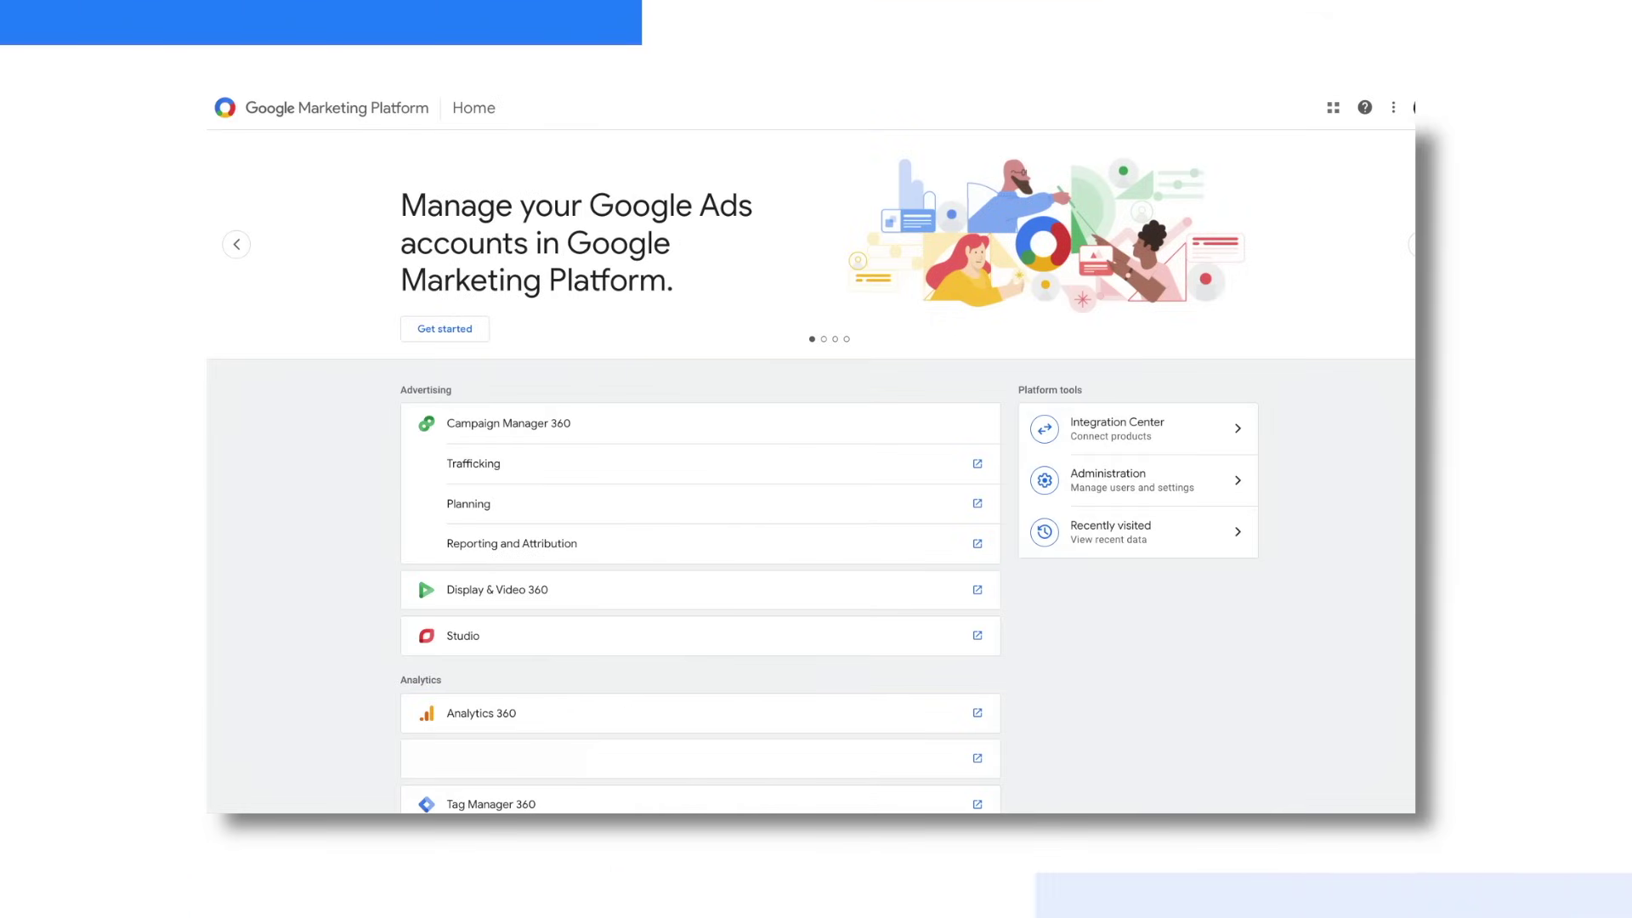
# Open and dismiss the product switcher, then scroll the Home page down to Explore more.
pyautogui.click(1331, 113)
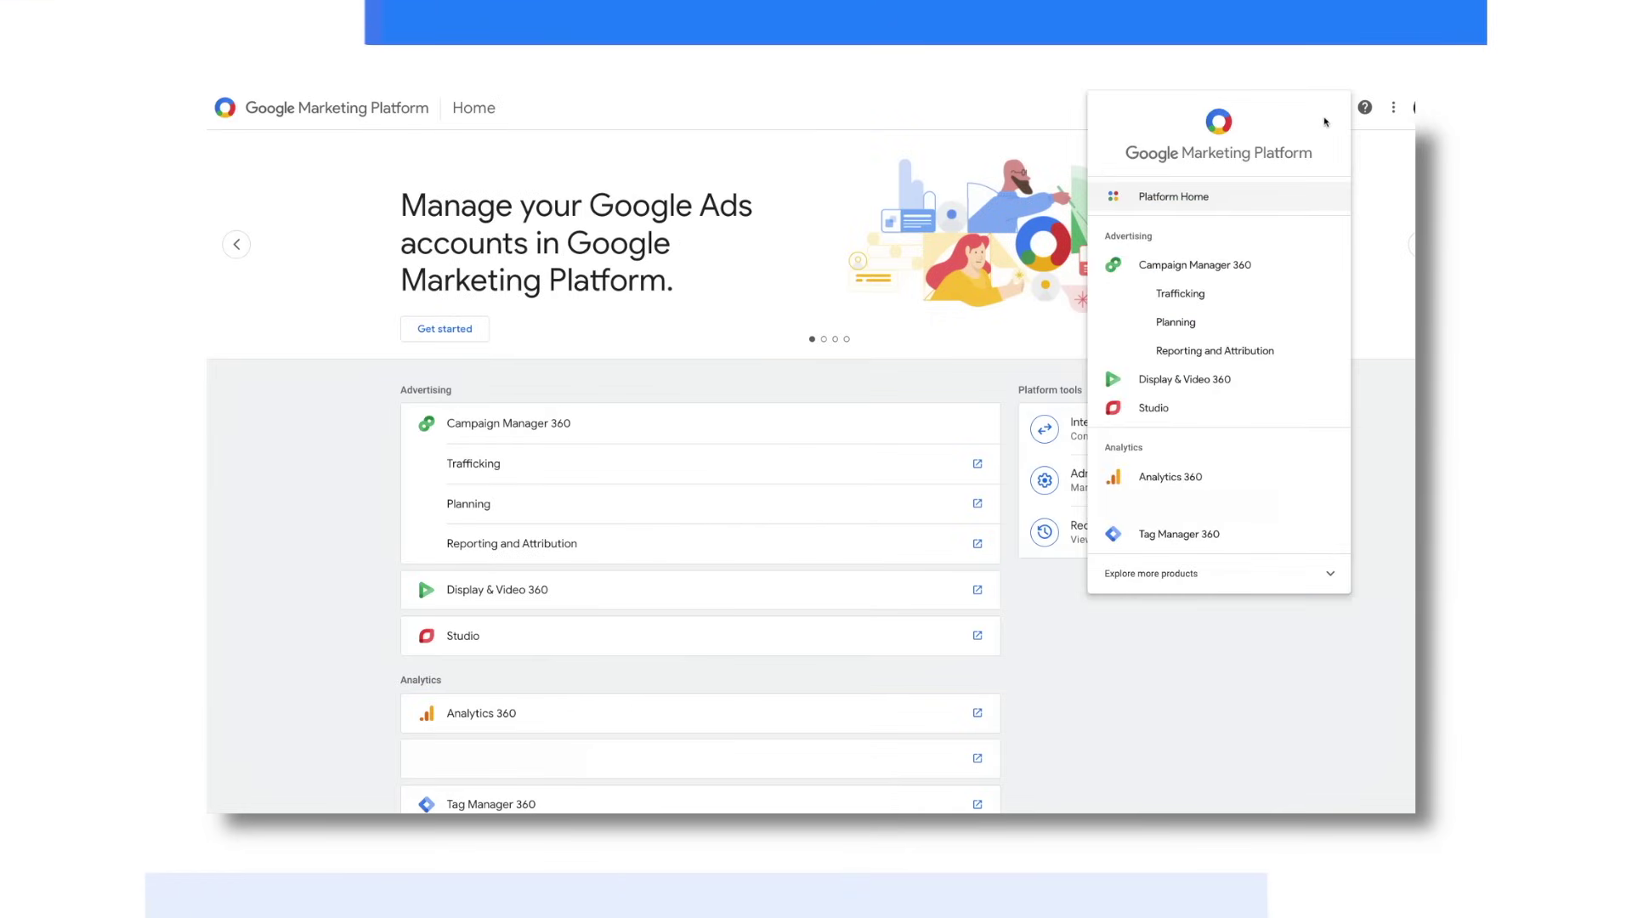
pyautogui.click(933, 115)
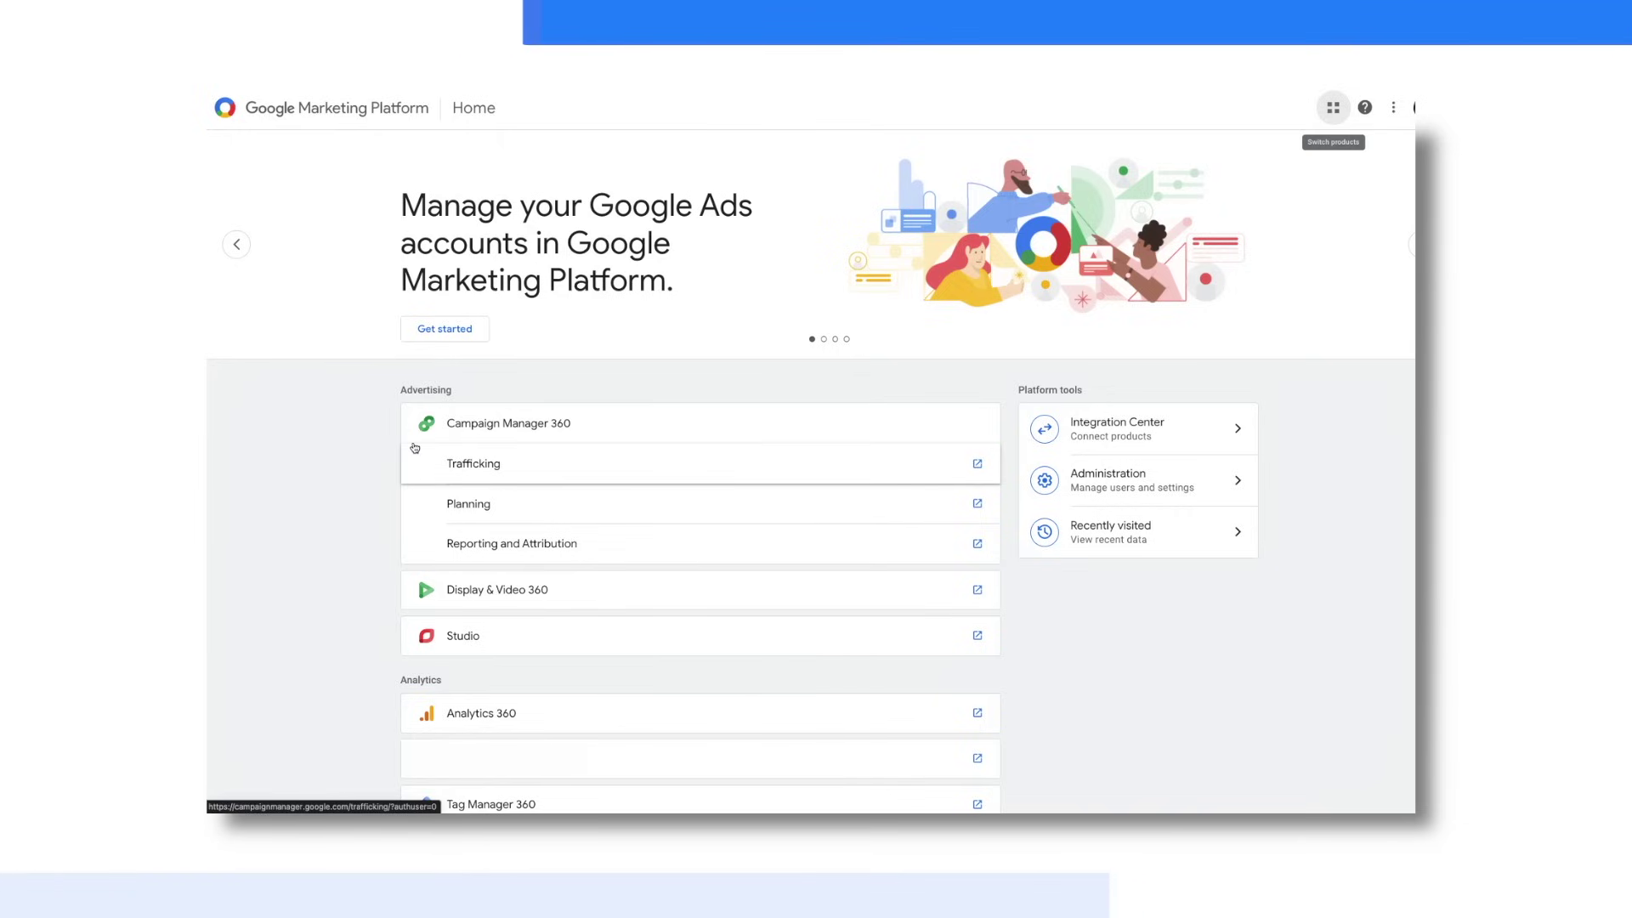
pyautogui.scroll(-1, 415, 448)
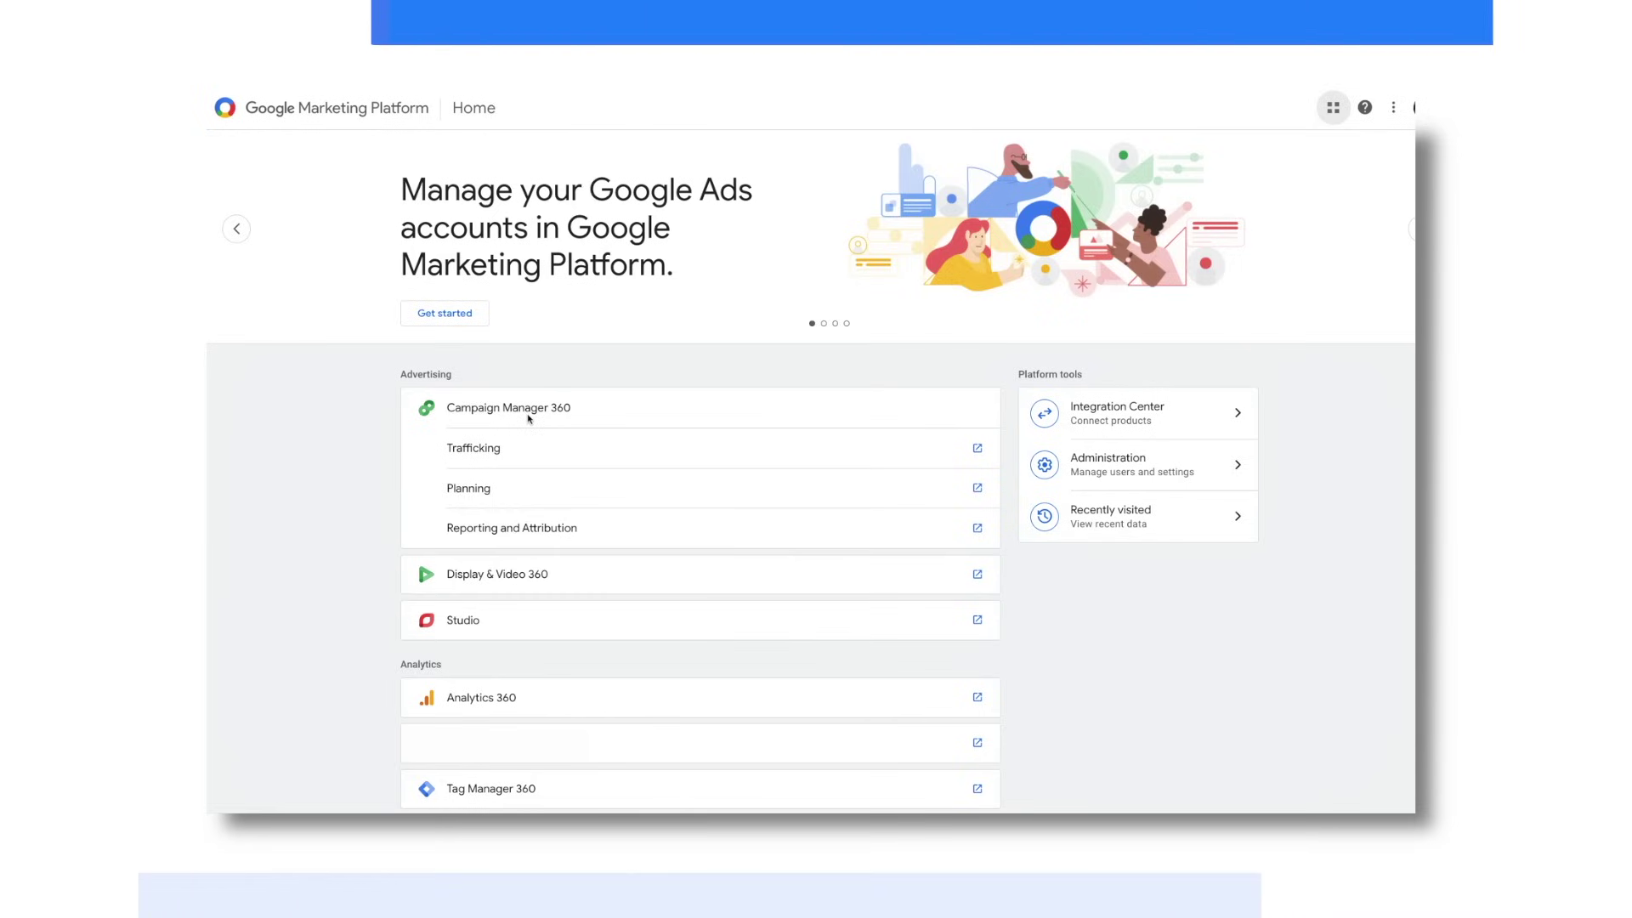
pyautogui.scroll(-1, 528, 419)
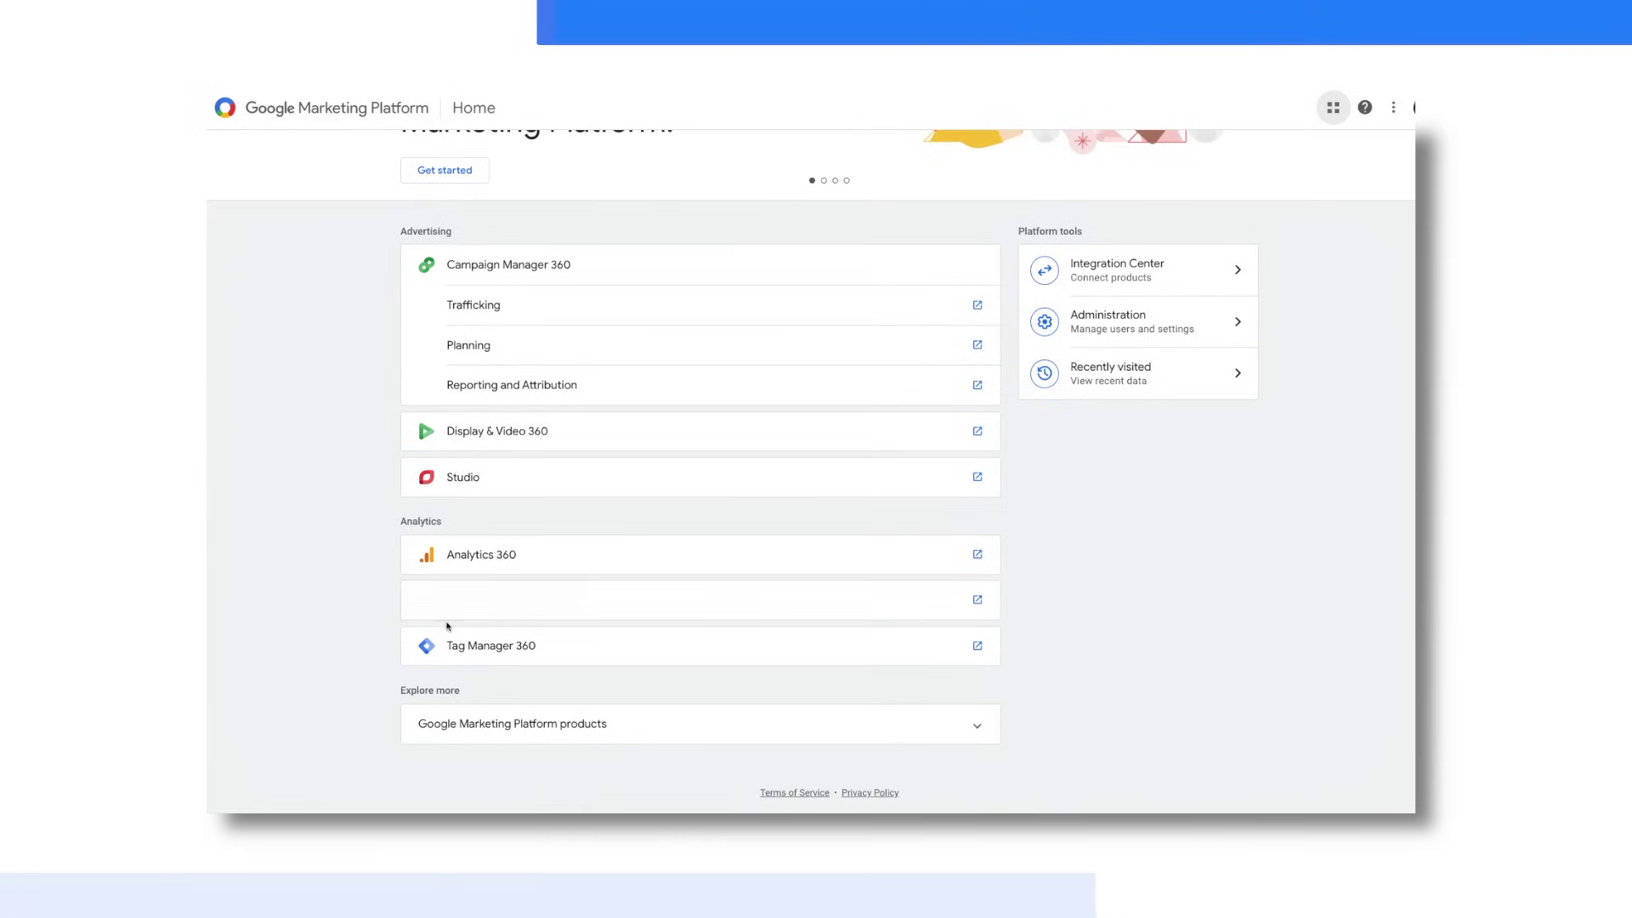
# Expand 'Google Marketing Platform products' under Explore more and scroll through its product cards.
pyautogui.click(519, 733)
pyautogui.scroll(-1, 519, 733)
pyautogui.scroll(-1, 520, 733)
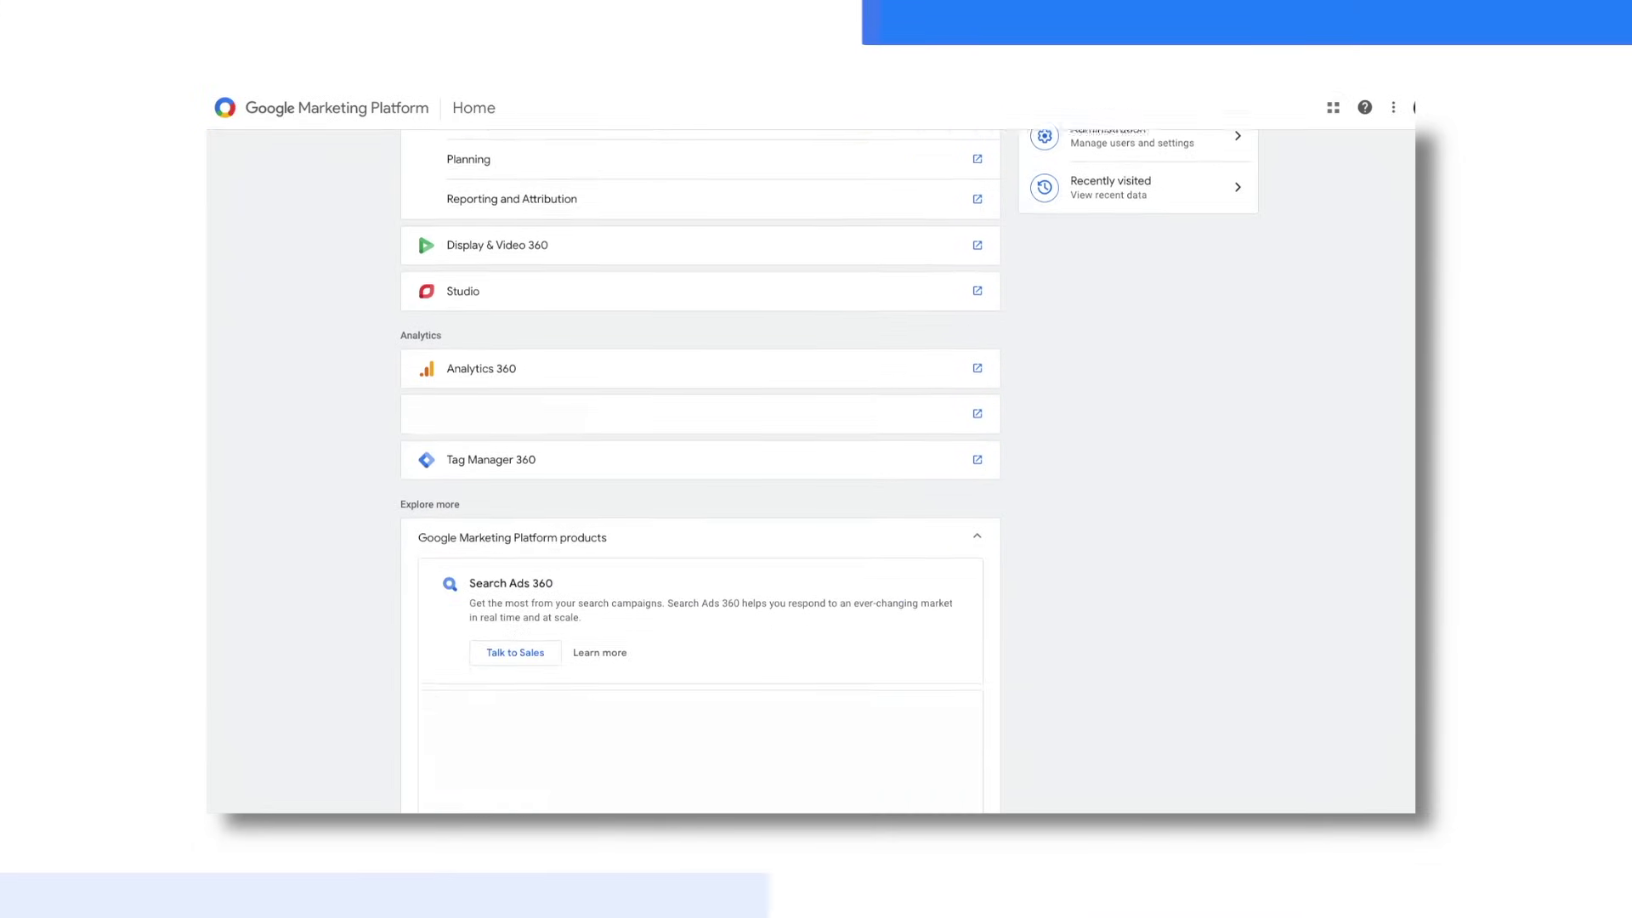
pyautogui.scroll(-2, 520, 733)
pyautogui.scroll(-1, 519, 734)
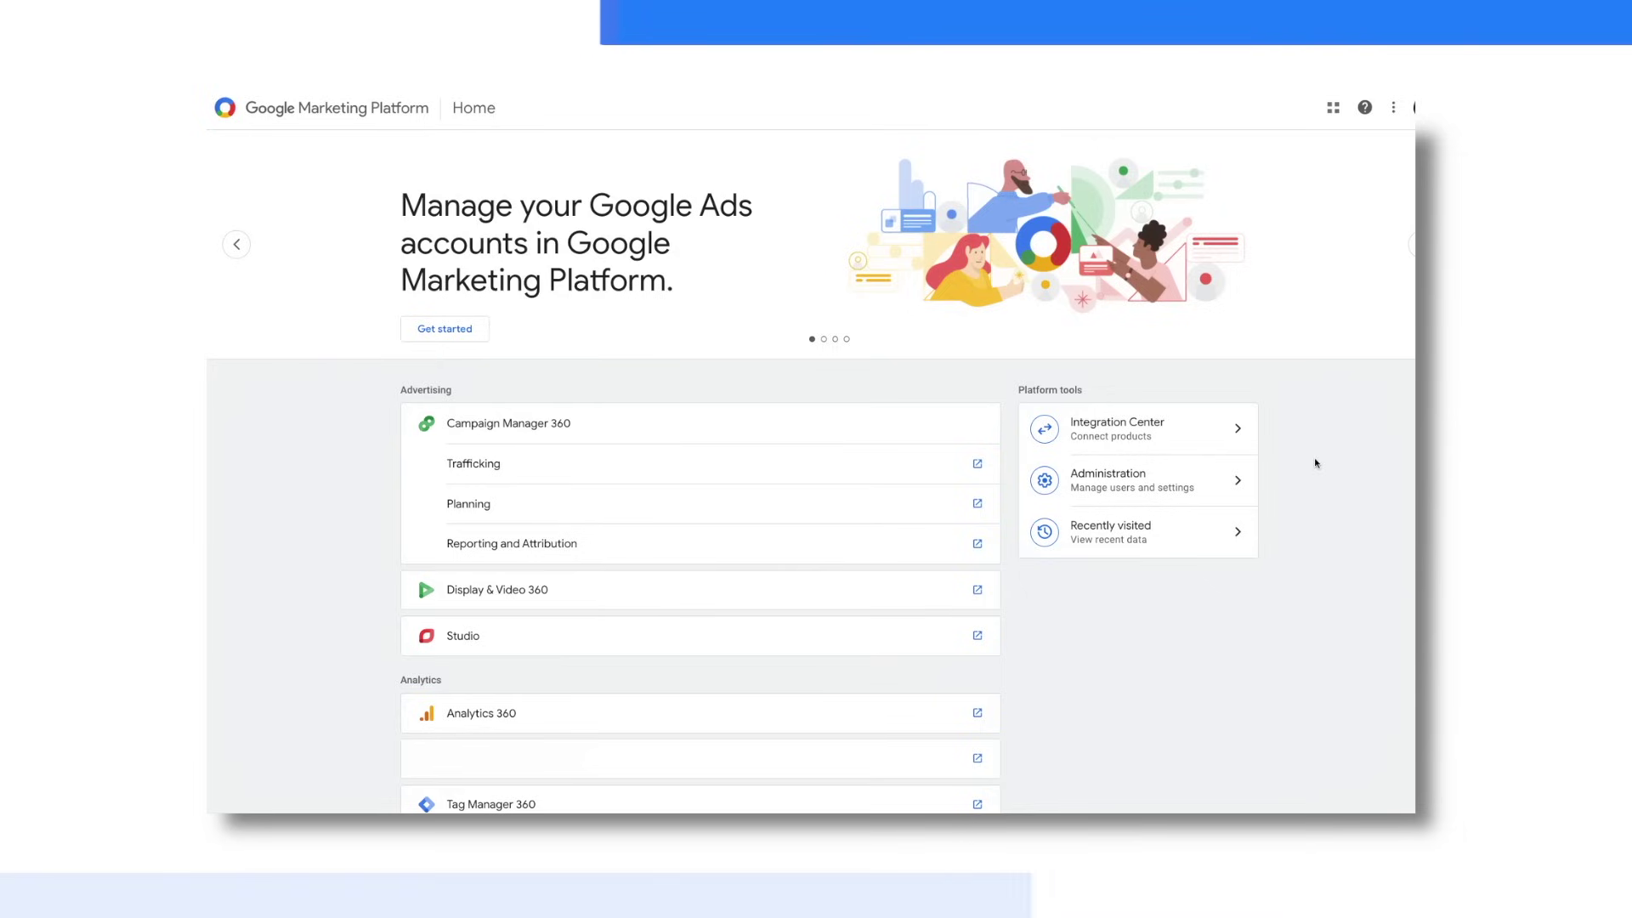
# Go to the Integration Center and bring up the Add integration panel.
pyautogui.click(1207, 439)
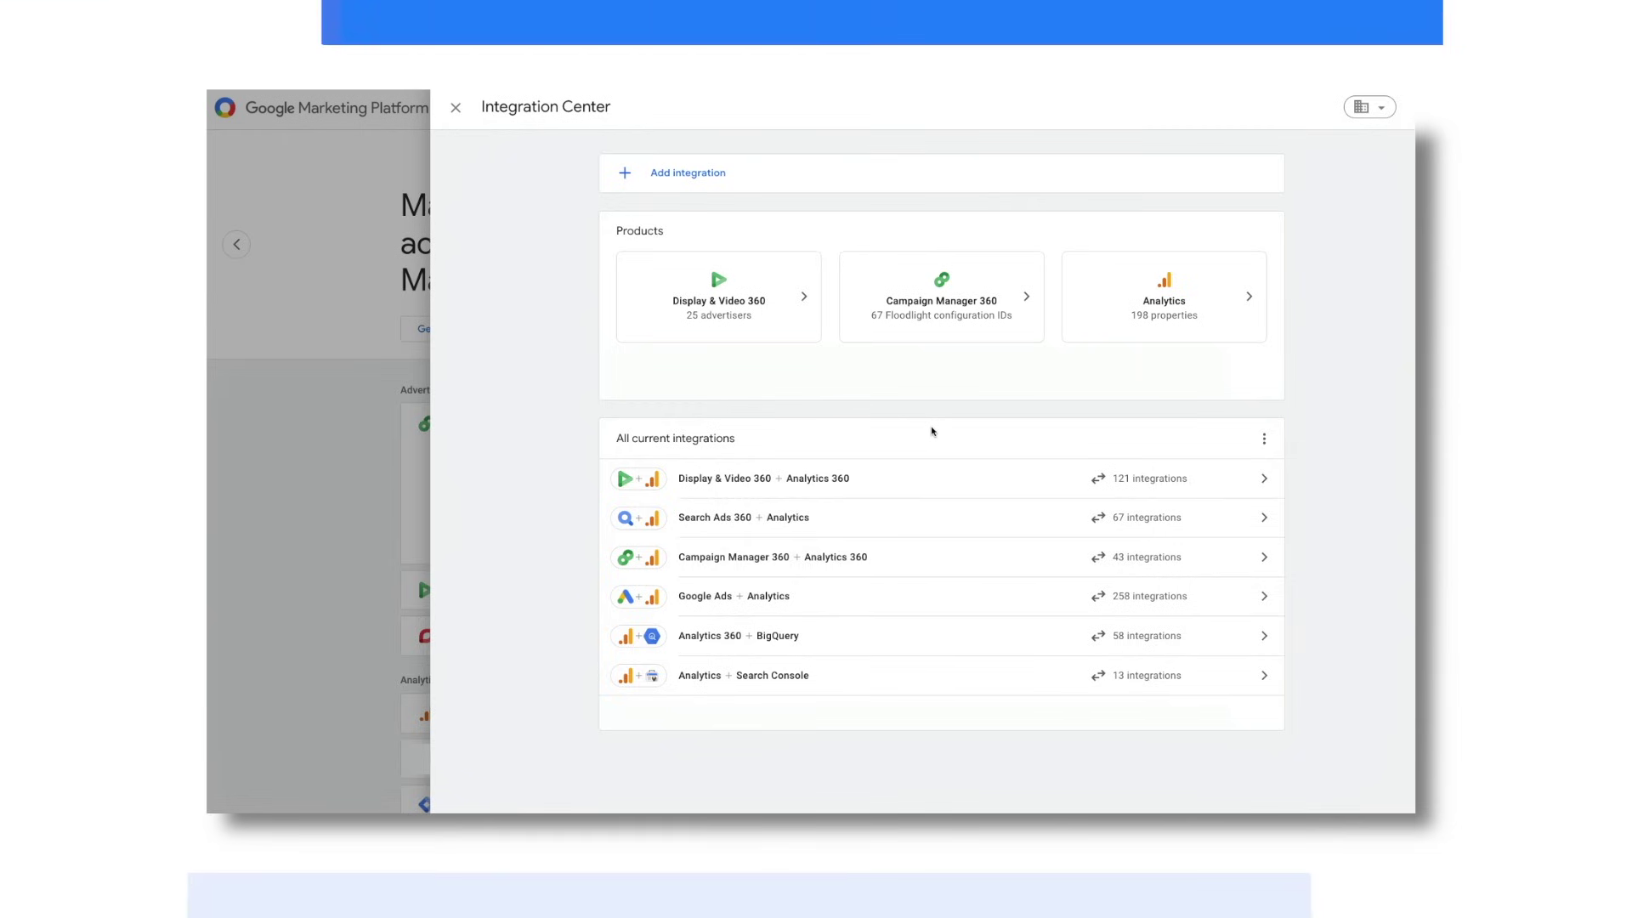
pyautogui.click(788, 184)
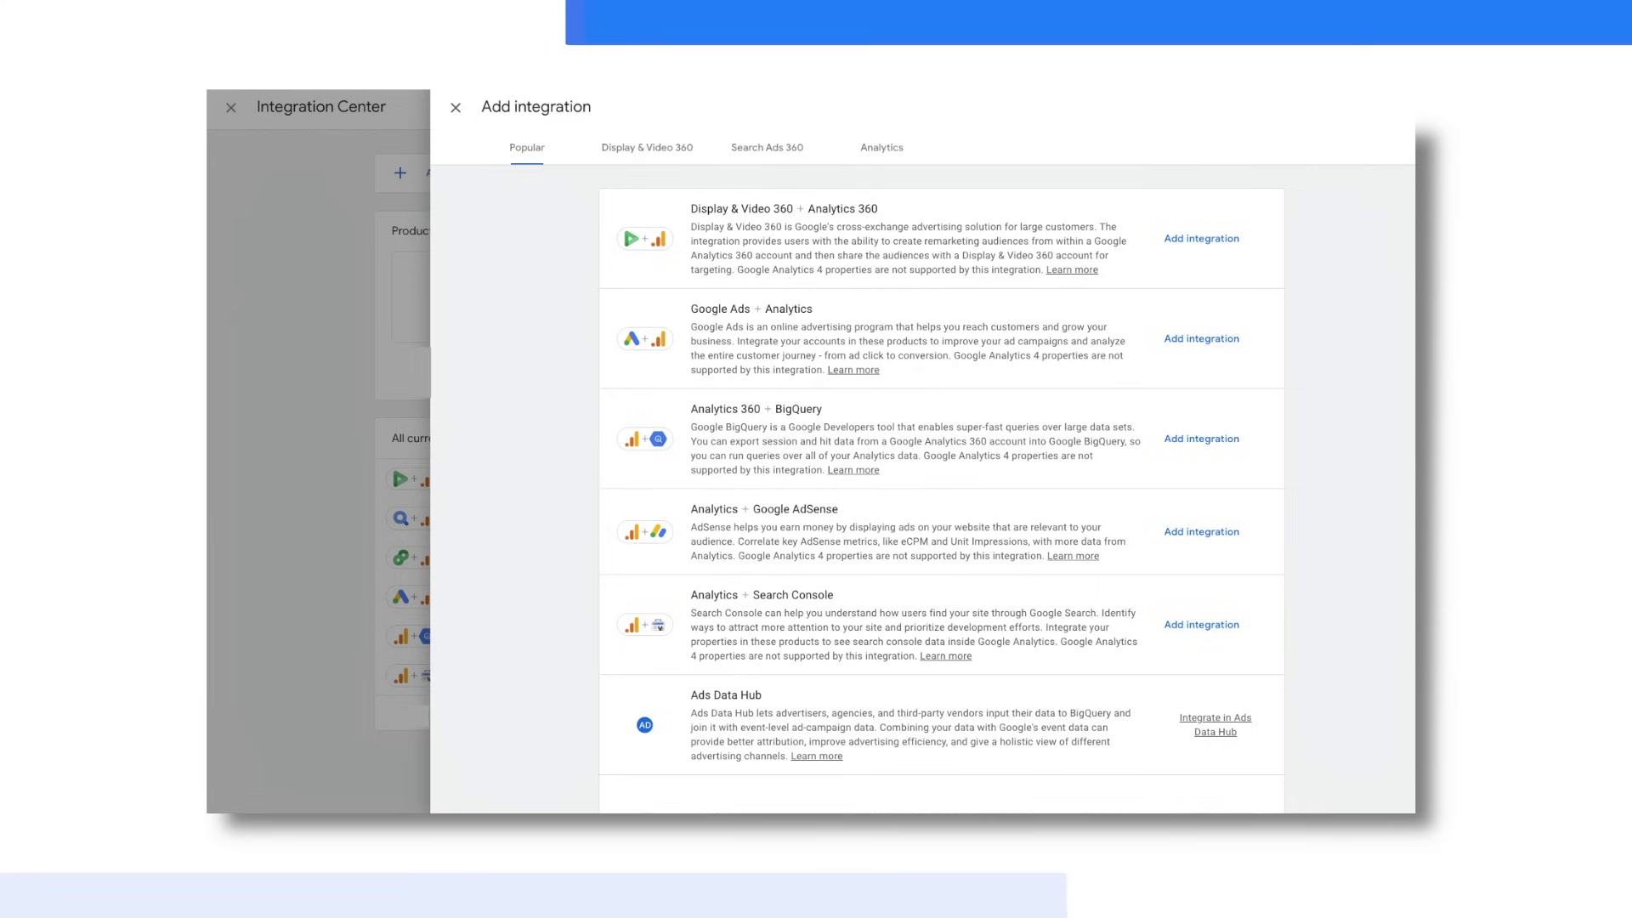
# Show Display & Video 360 integrations and highlight the Analytics 360 and Google Ads descriptions.
pyautogui.click(671, 149)
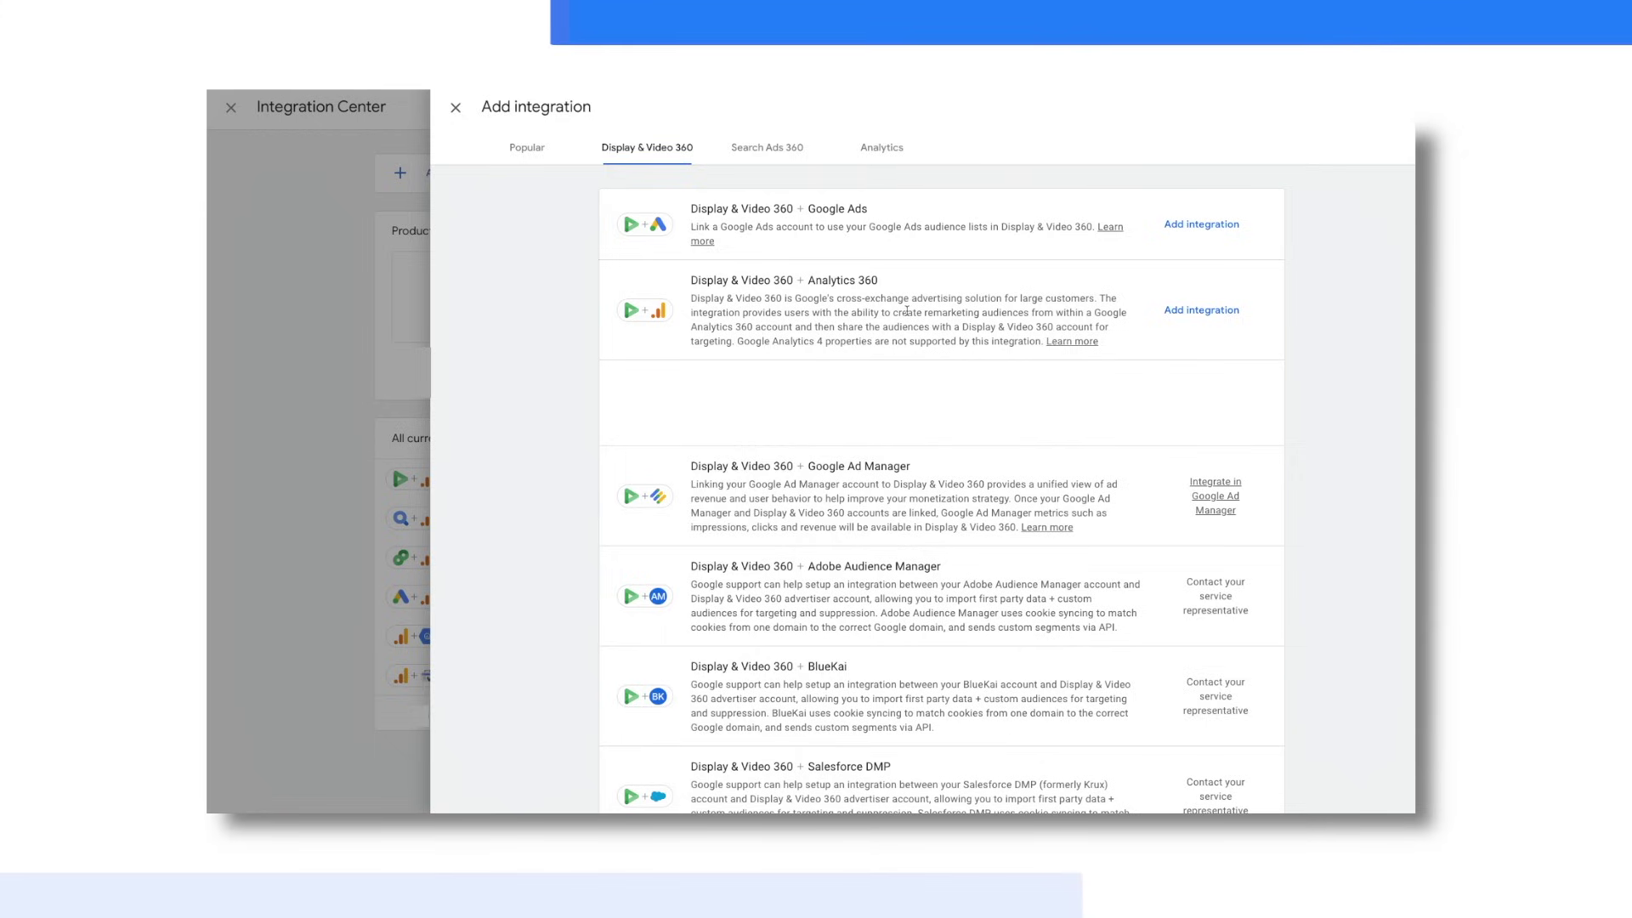
pyautogui.tripleClick(907, 311)
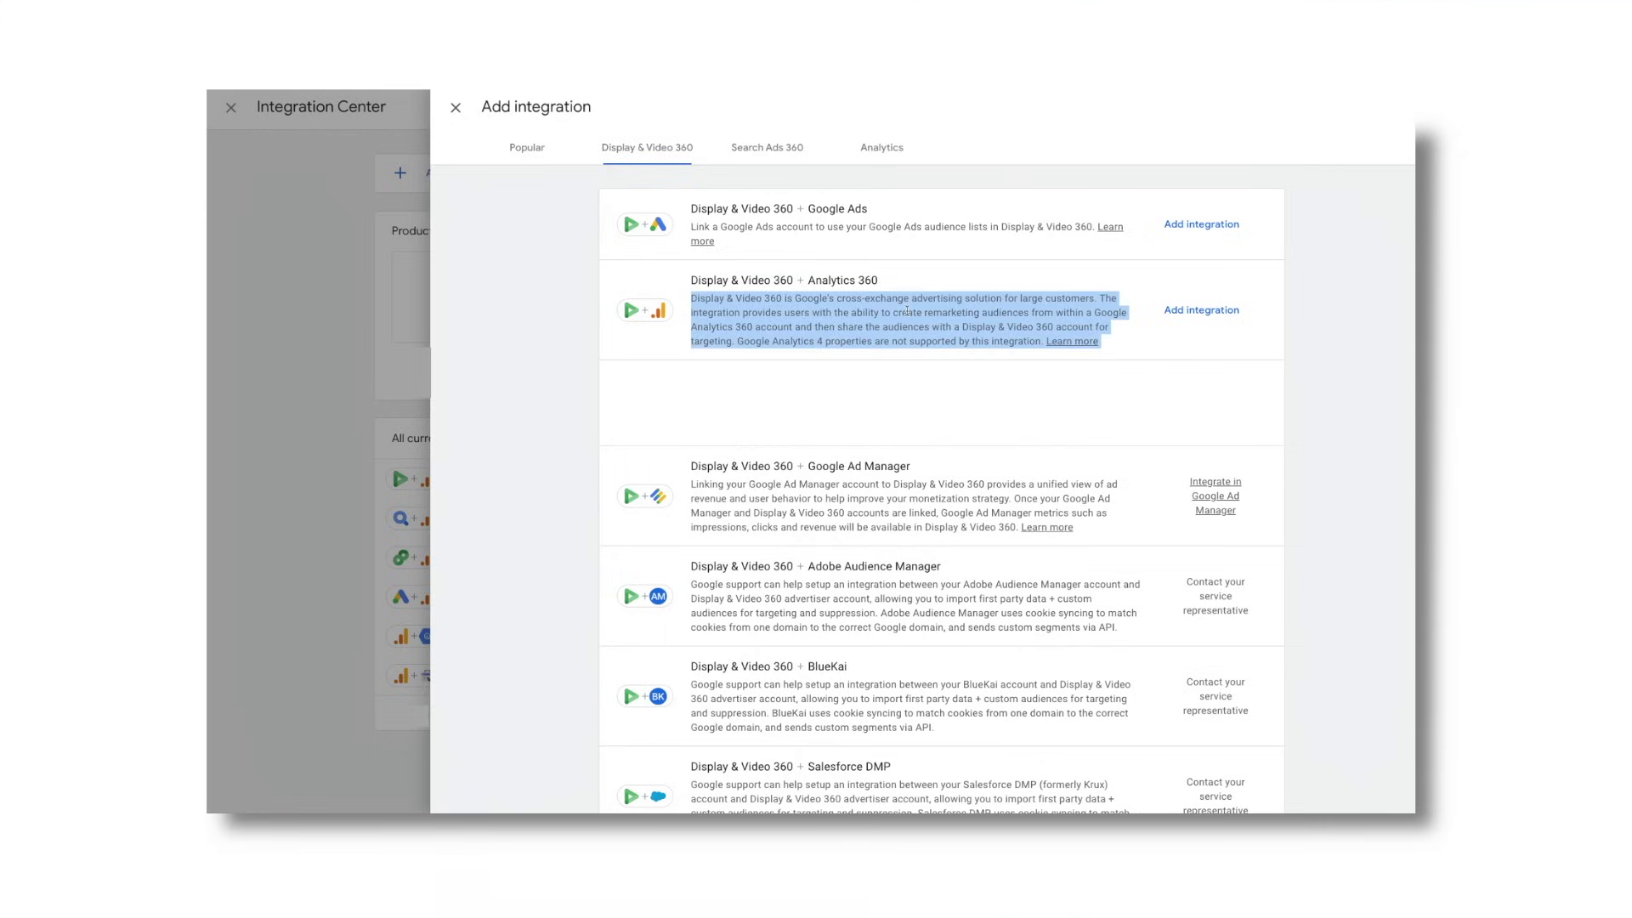
pyautogui.click(843, 242)
pyautogui.tripleClick(840, 228)
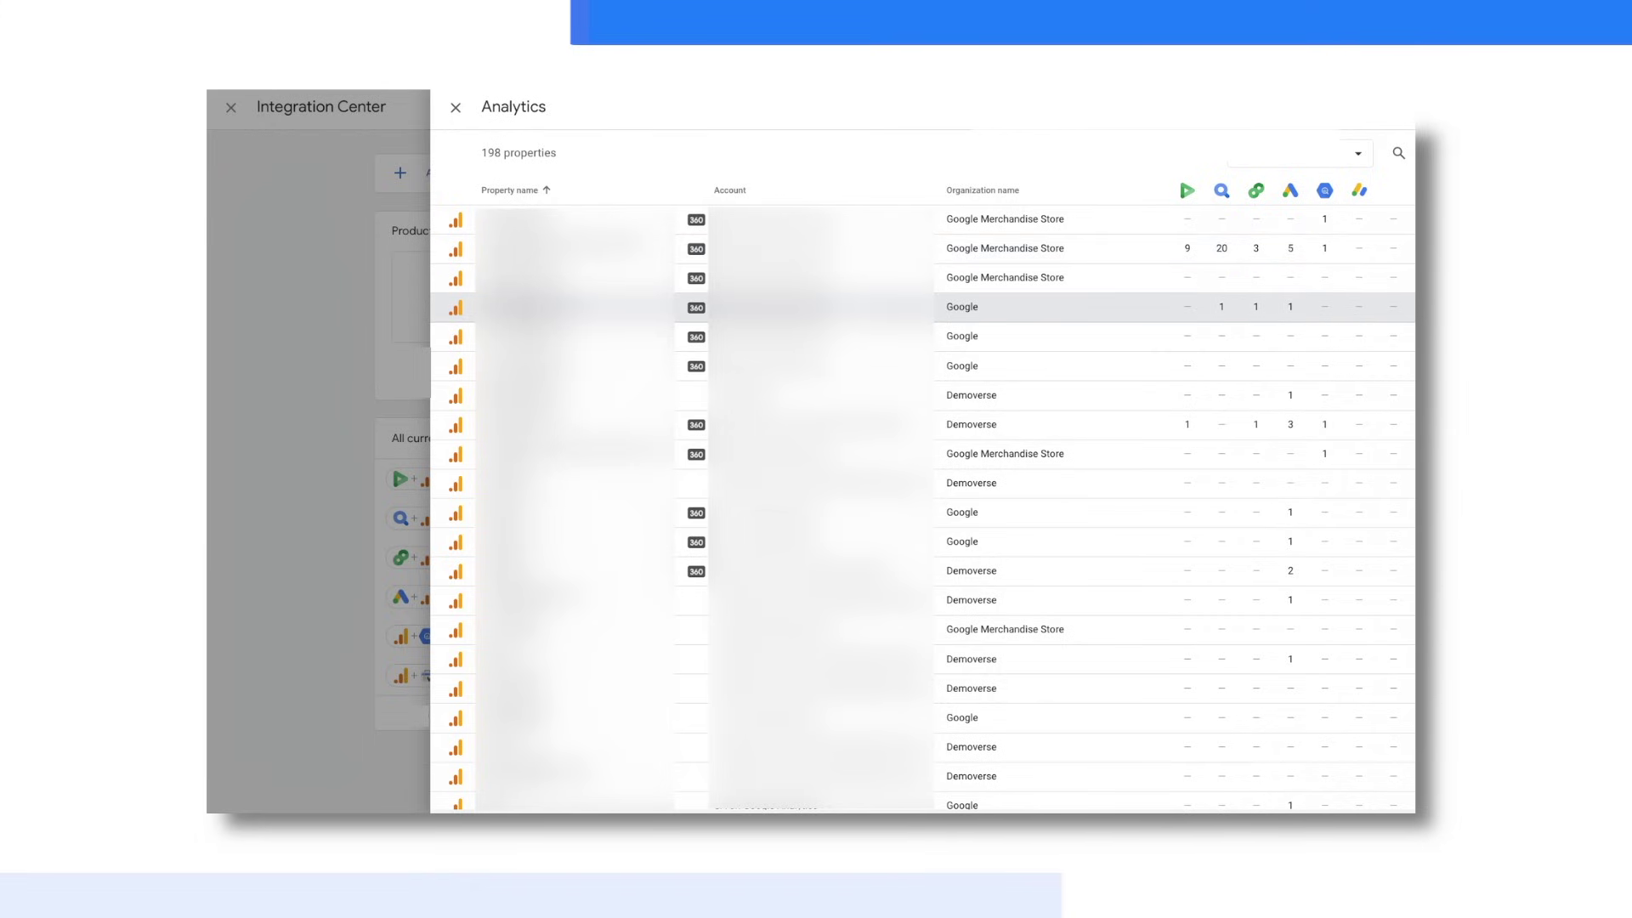
pyautogui.click(901, 297)
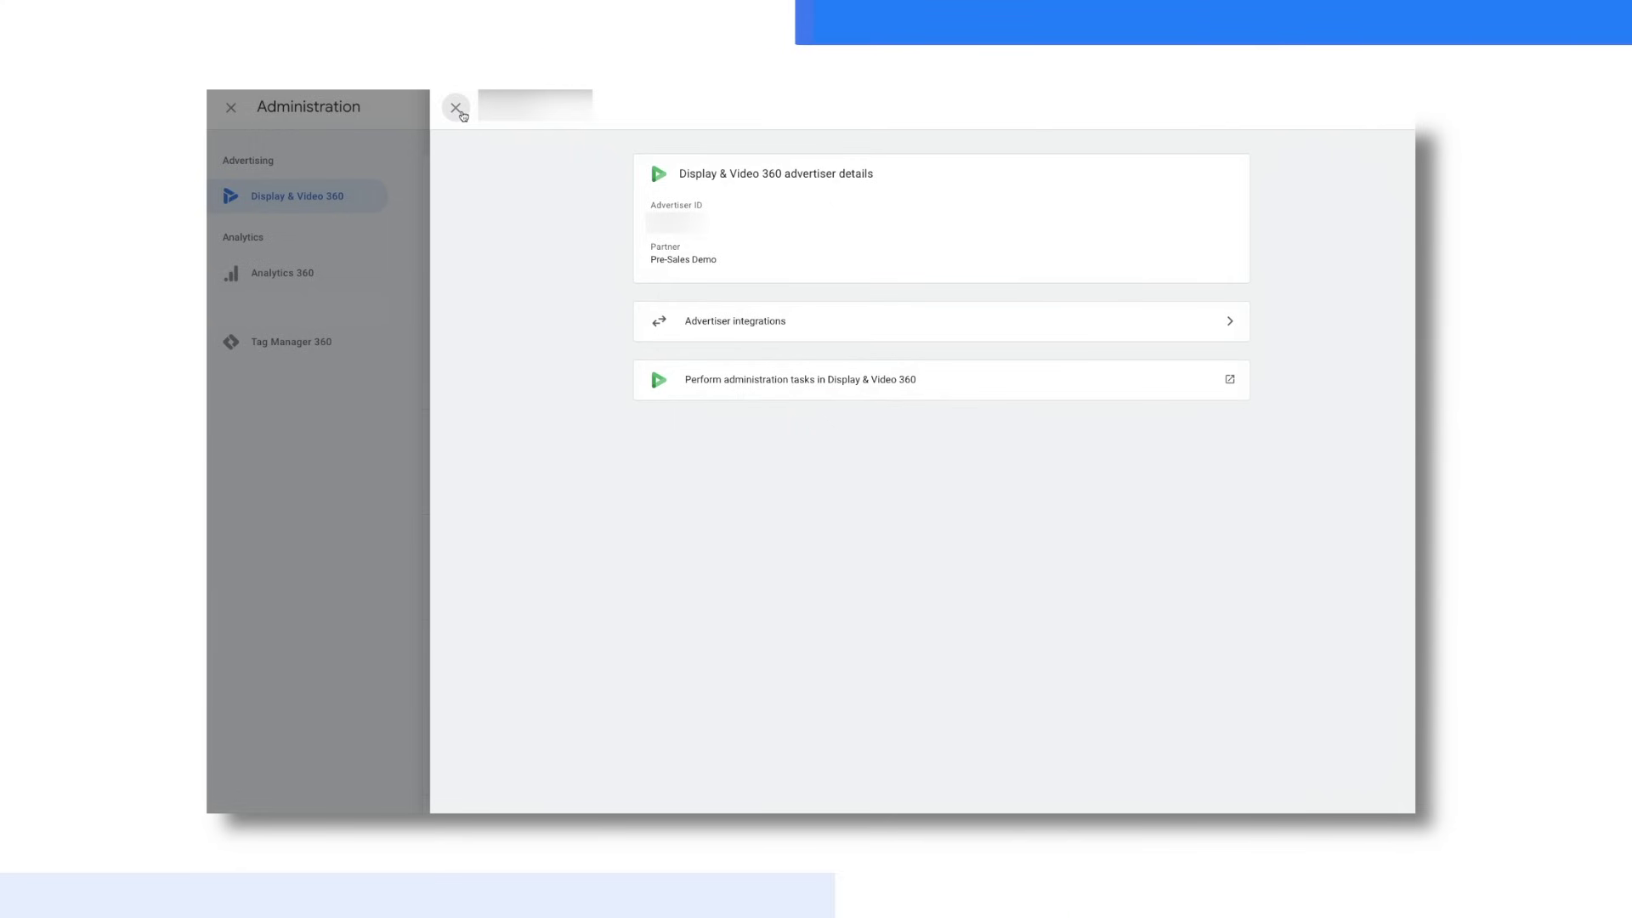
# Close the advertiser details to return to the Display & Video 360 advertisers list.
pyautogui.click(457, 108)
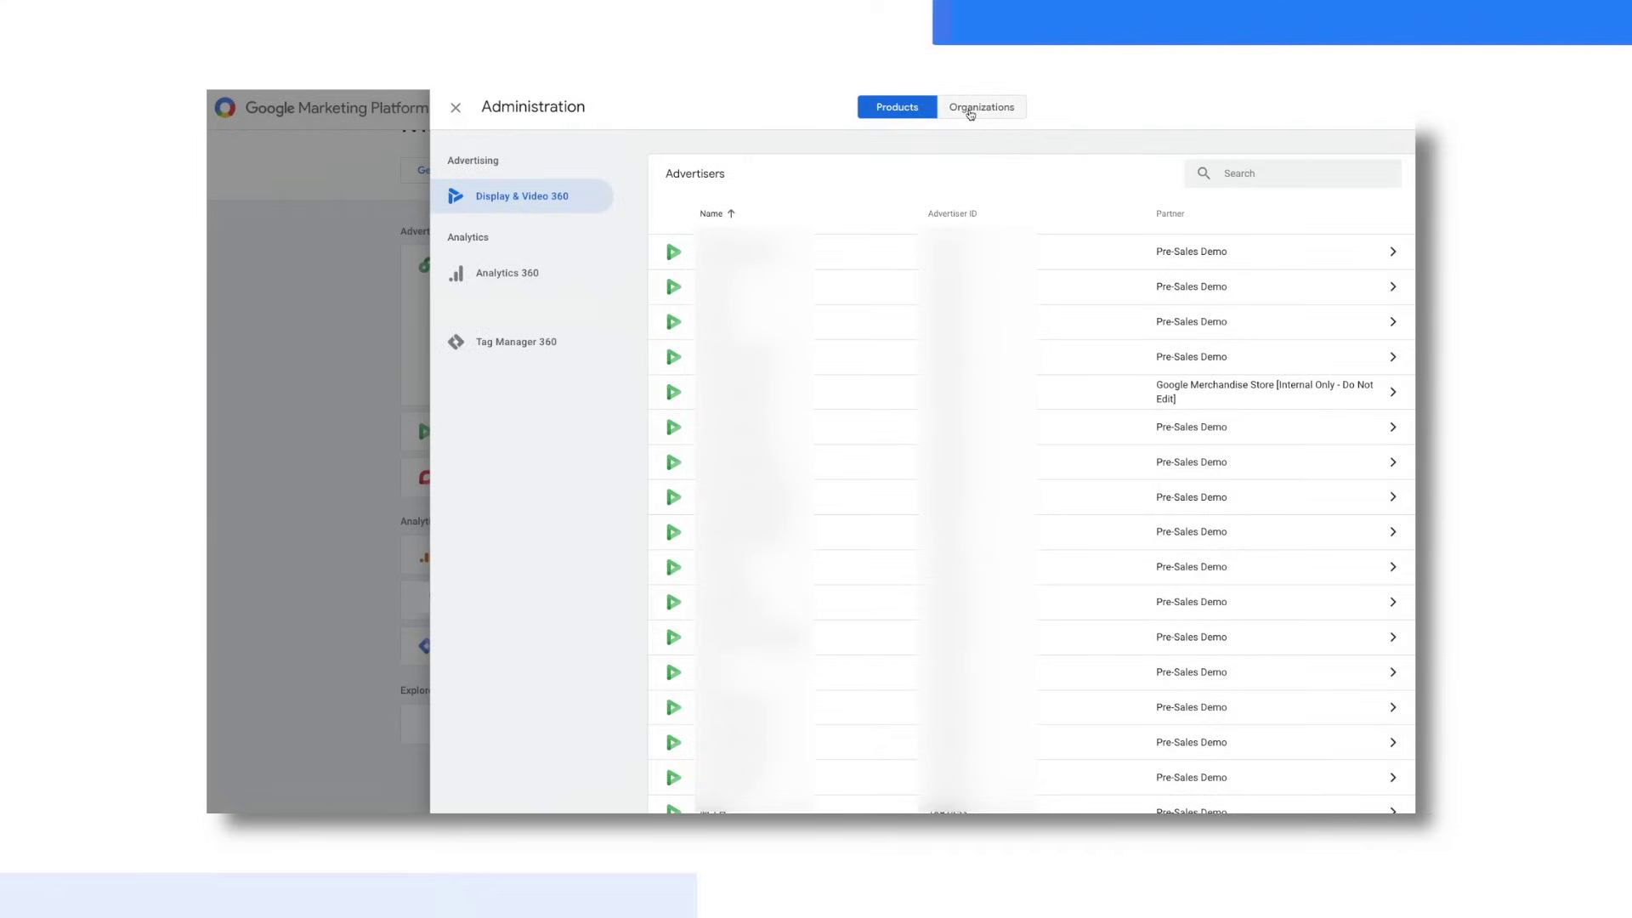
# Switch Administration to Organizations and go into the Google organization's settings.
pyautogui.click(970, 112)
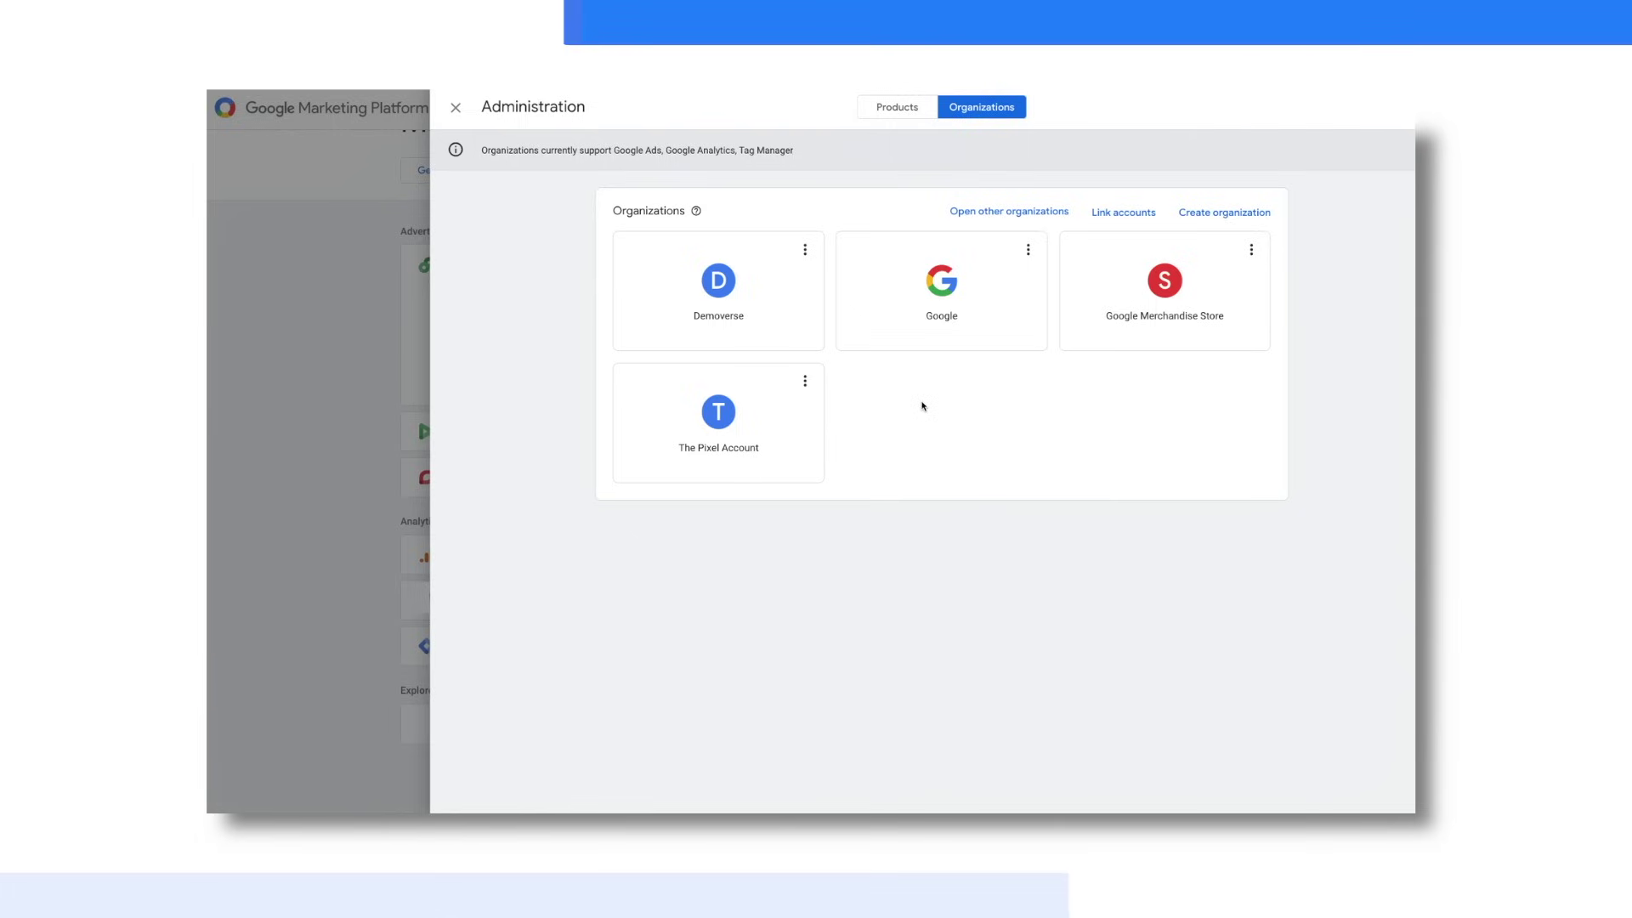
pyautogui.click(962, 323)
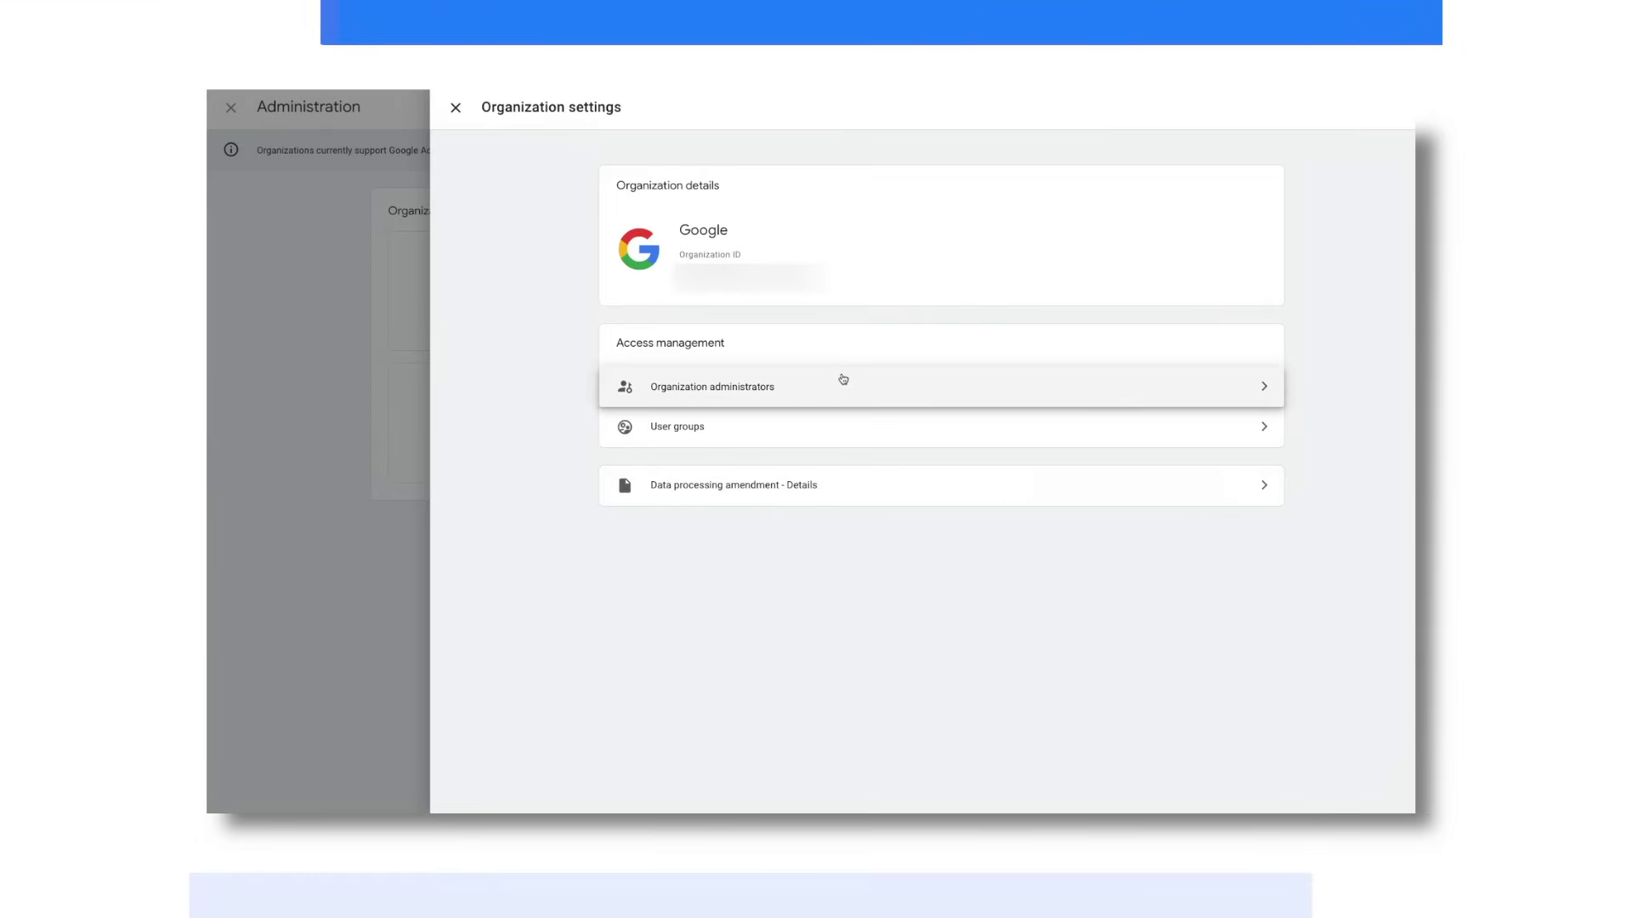
pyautogui.click(843, 379)
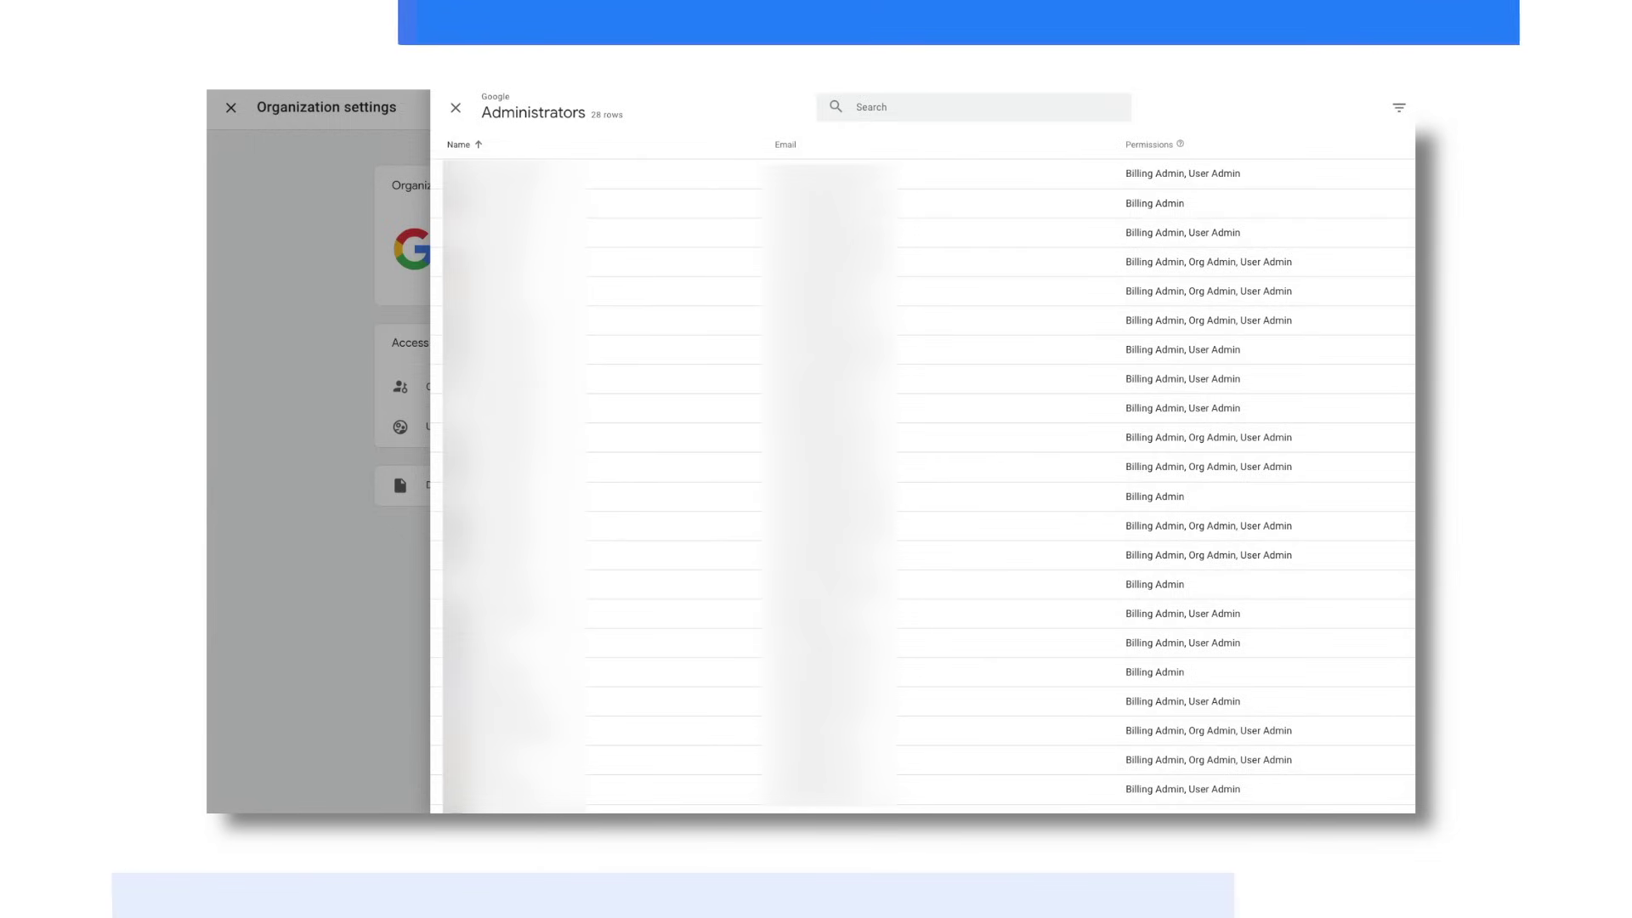
pyautogui.click(458, 117)
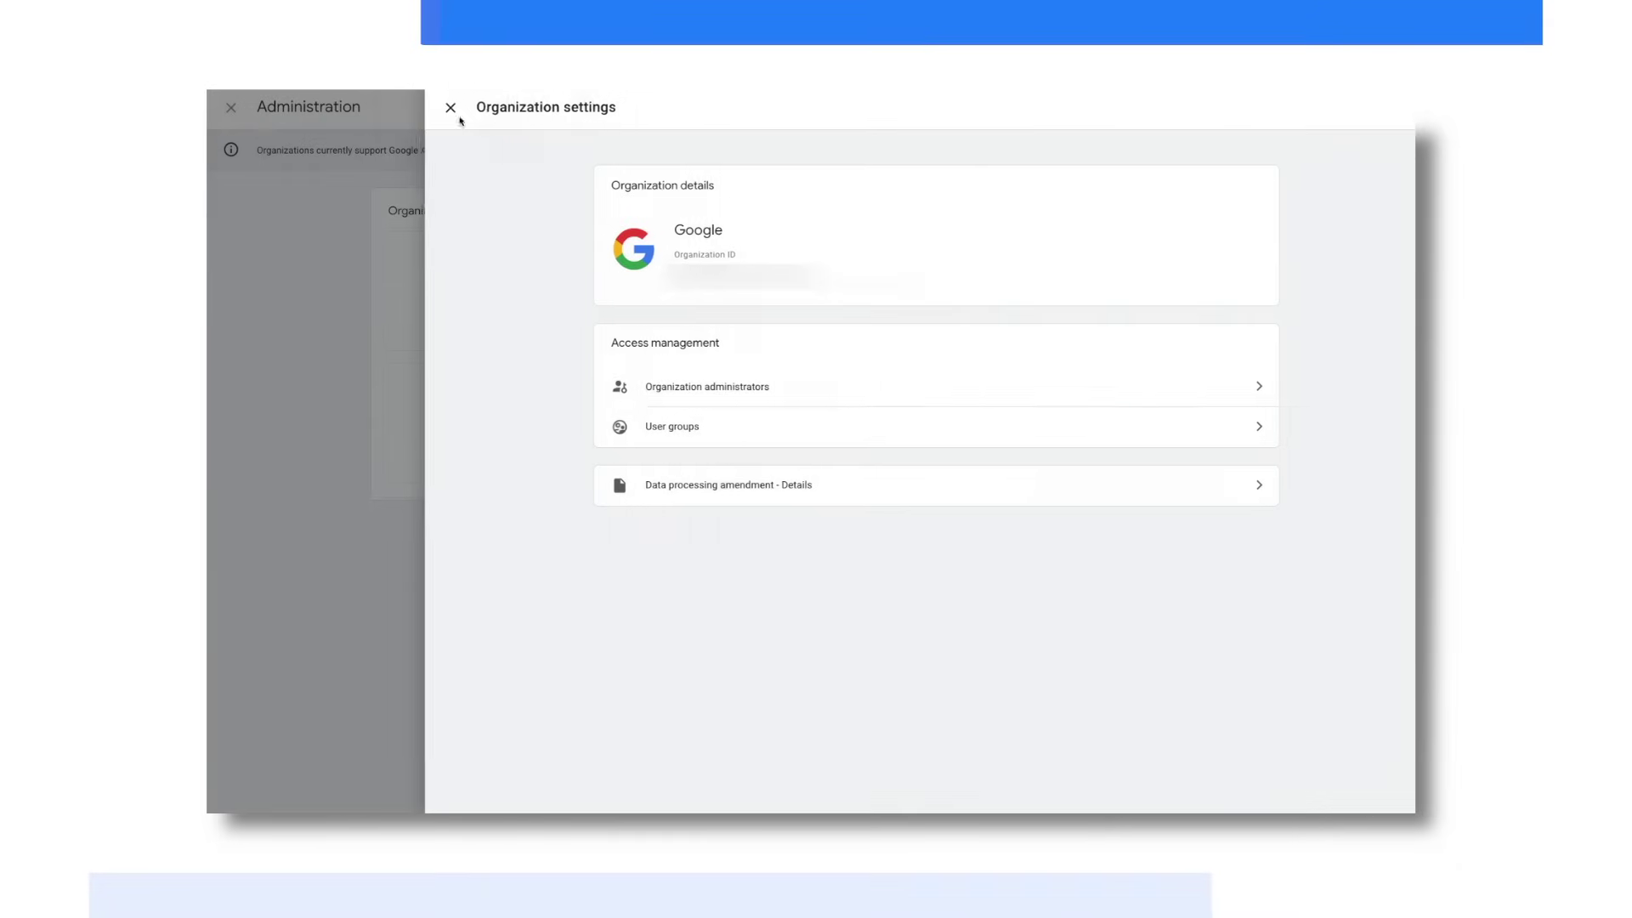
pyautogui.click(727, 439)
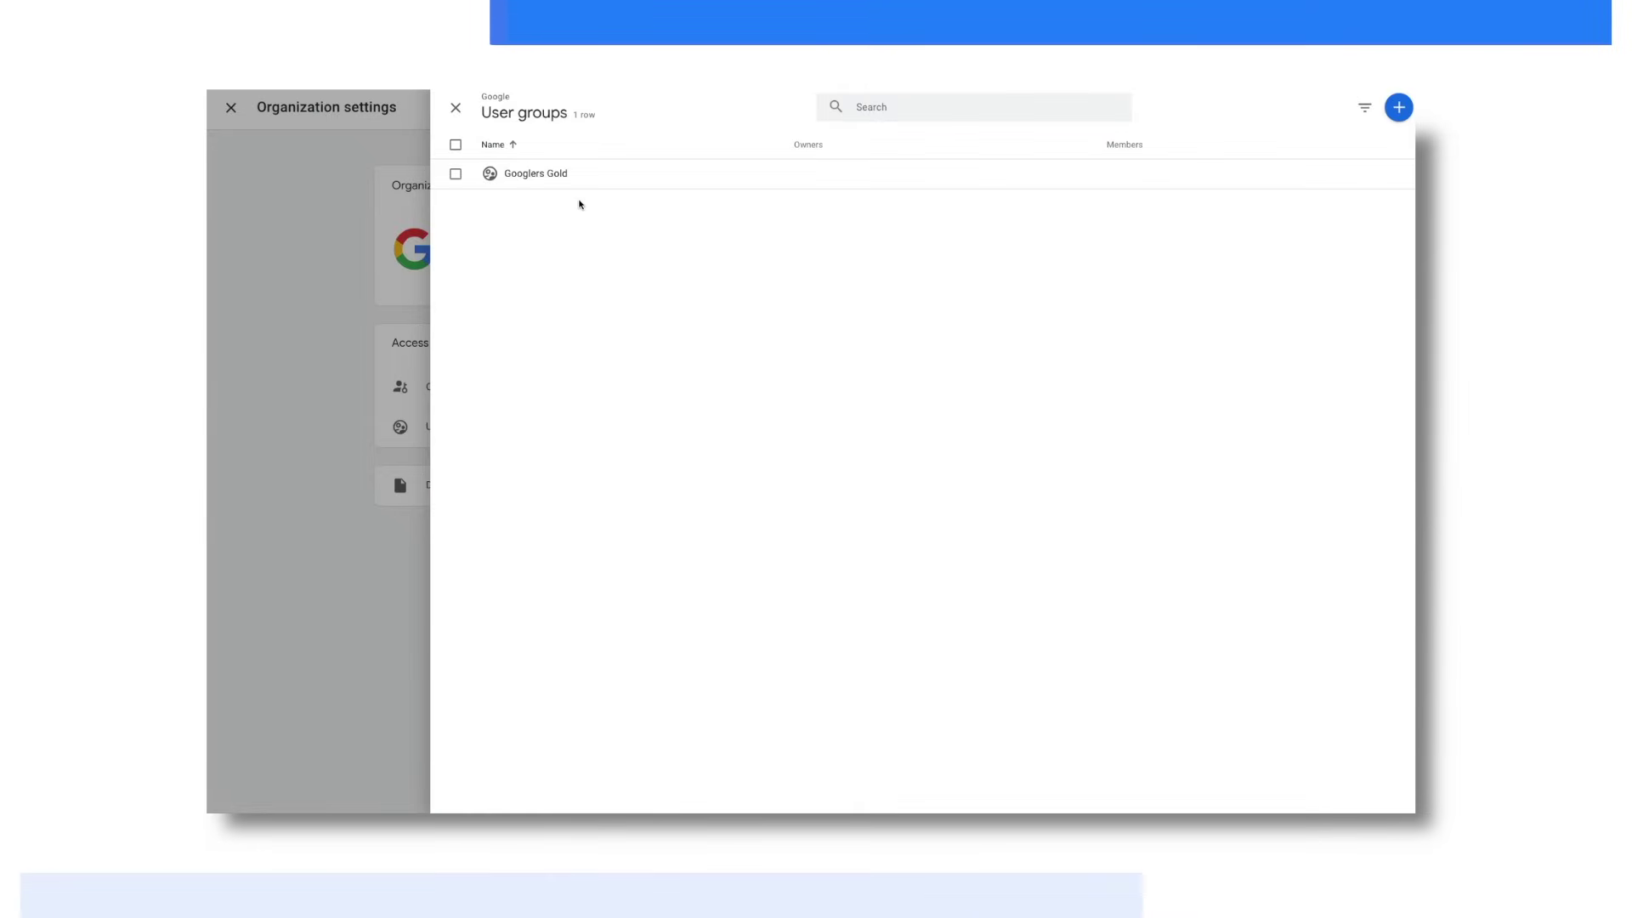
# Close the user groups list to return to the Google organization's settings.
pyautogui.click(456, 107)
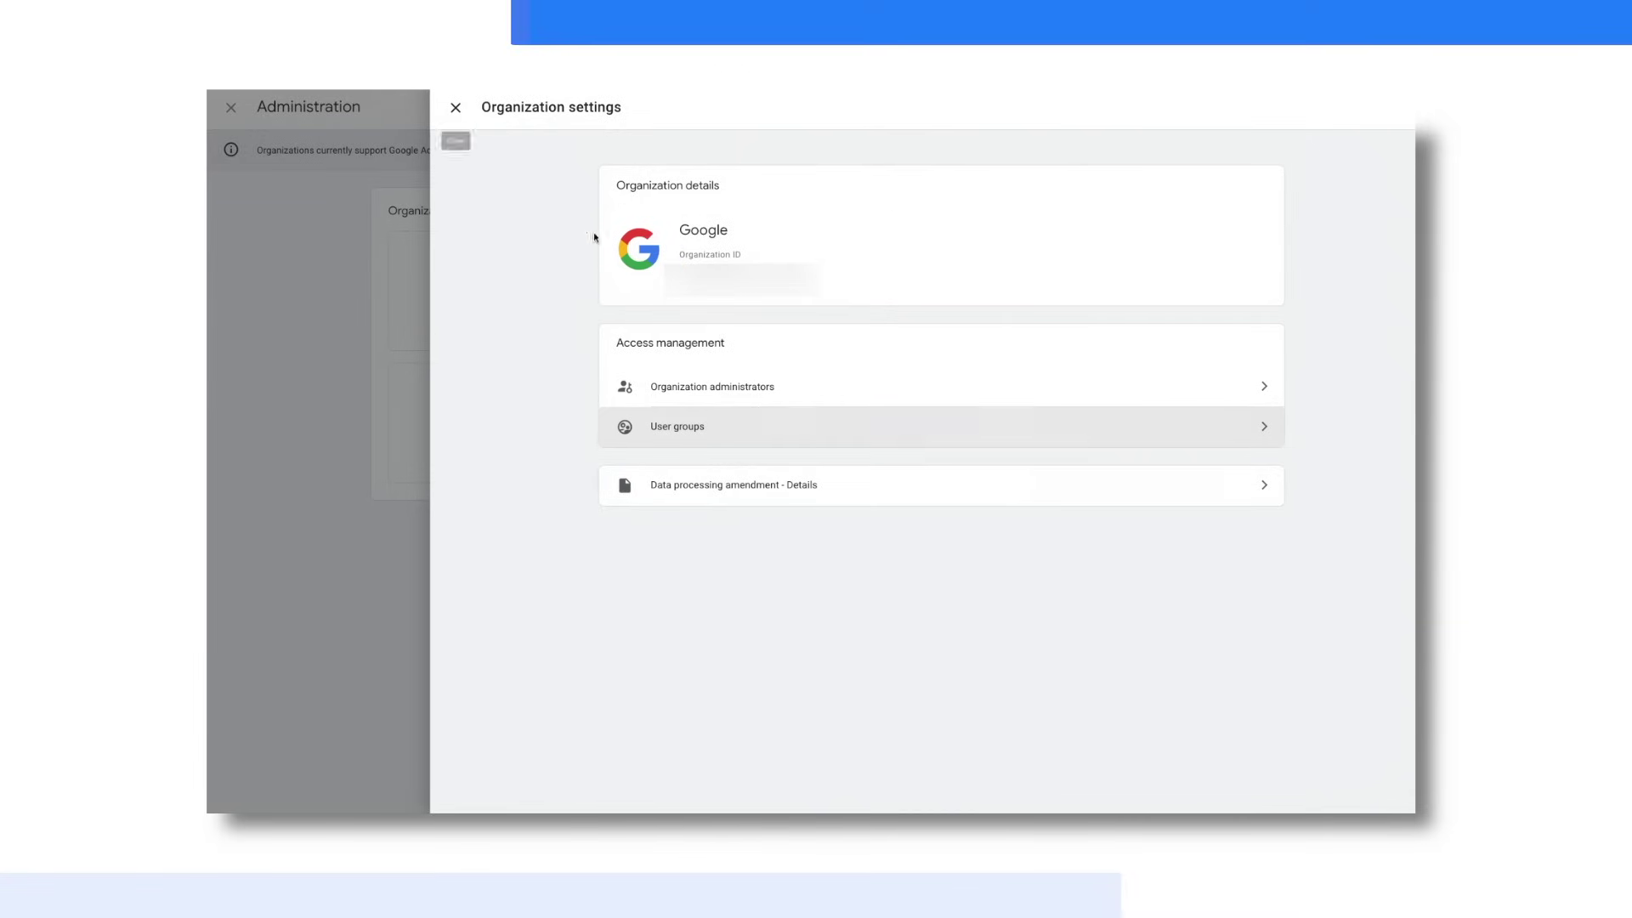